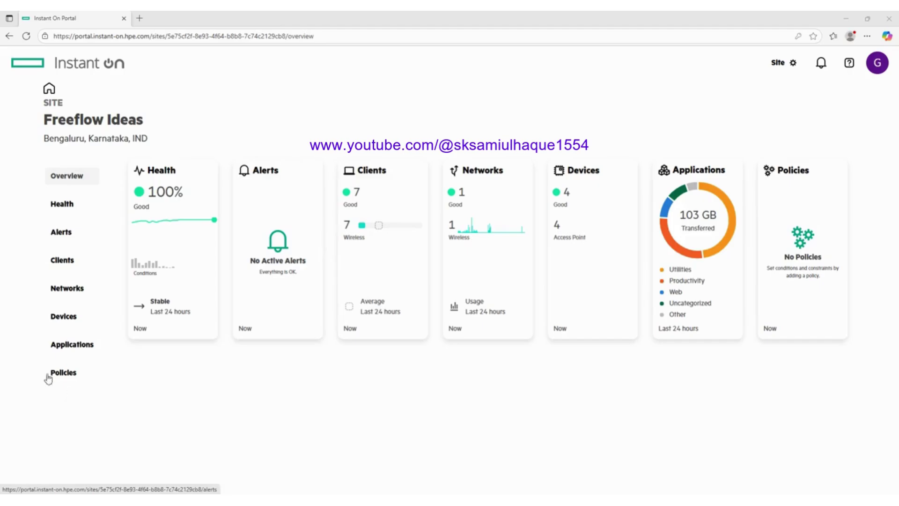
- Review the network list and the device list of the Freeflow Ideas site
left_click(473, 219)
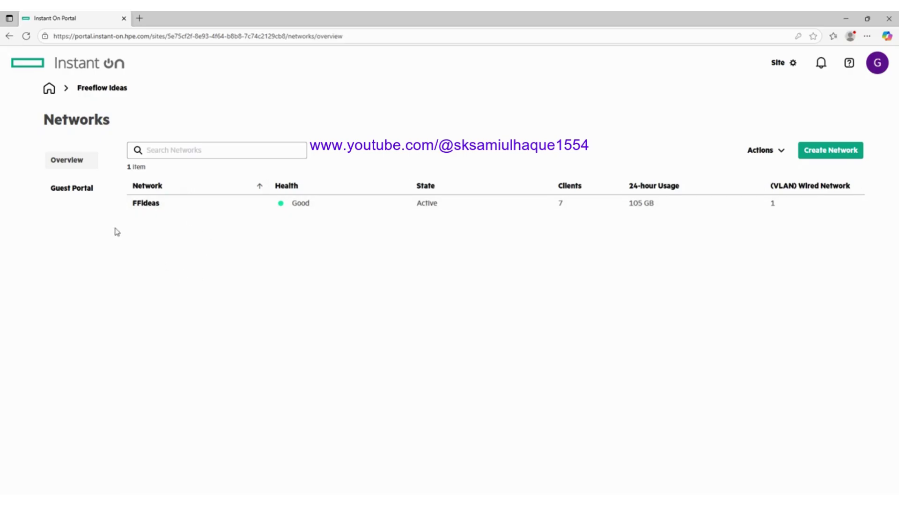
left_click(101, 90)
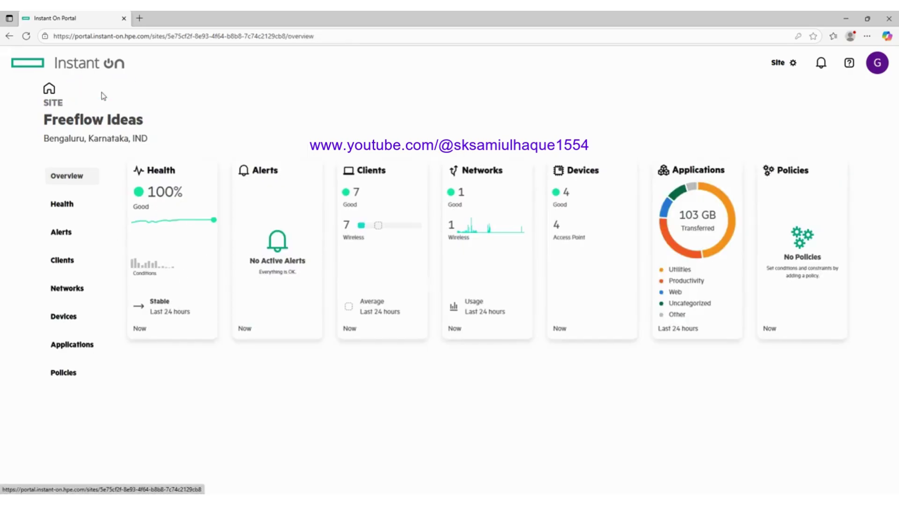
left_click(595, 232)
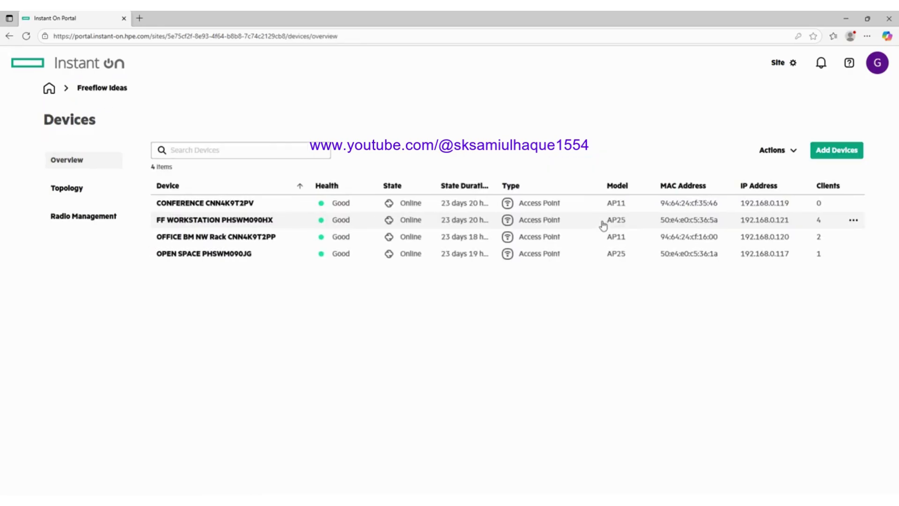
left_click(87, 199)
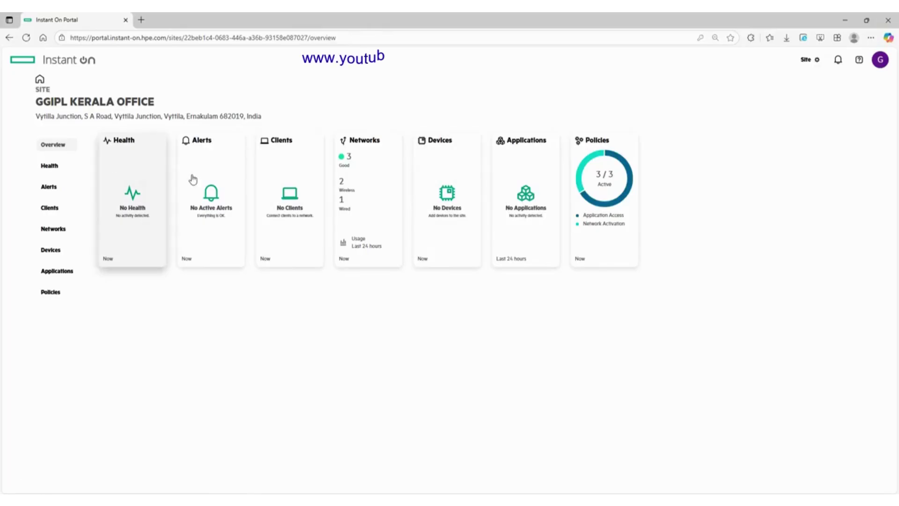
- Search for the device with serial number VN57M371Y7 to add to the GGIPL KERALA OFFICE site
left_click(439, 195)
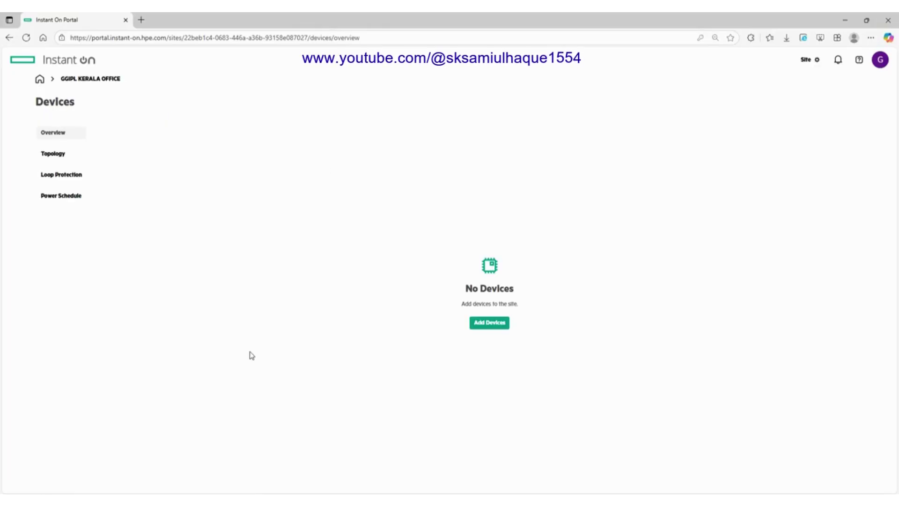
left_click(500, 324)
left_click(397, 189)
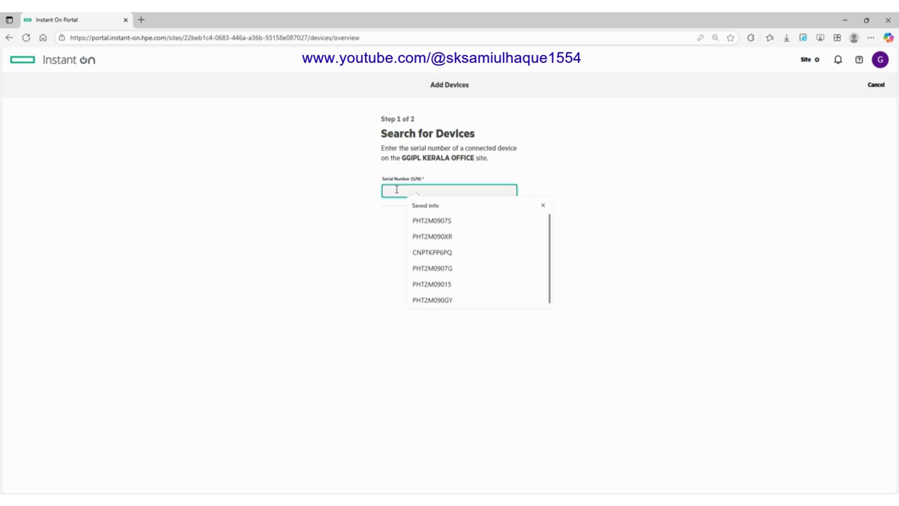
type("VN57M371Y7")
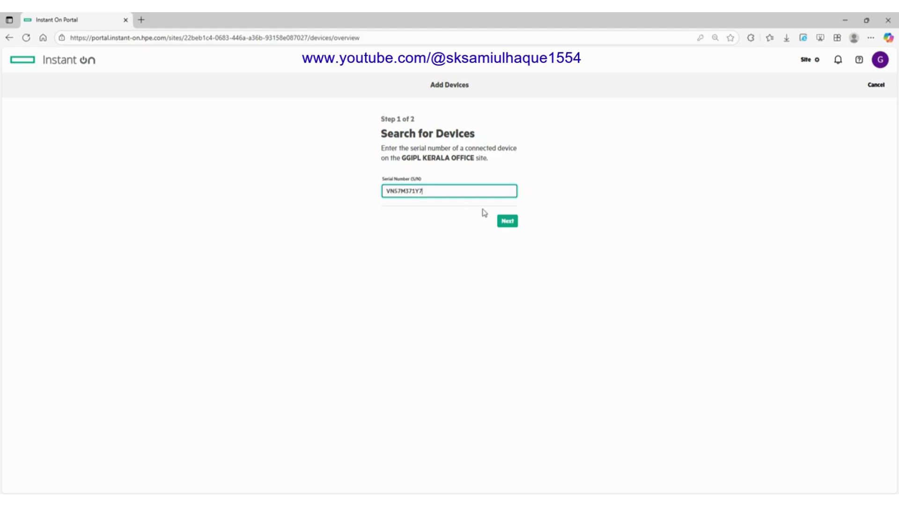
left_click(509, 221)
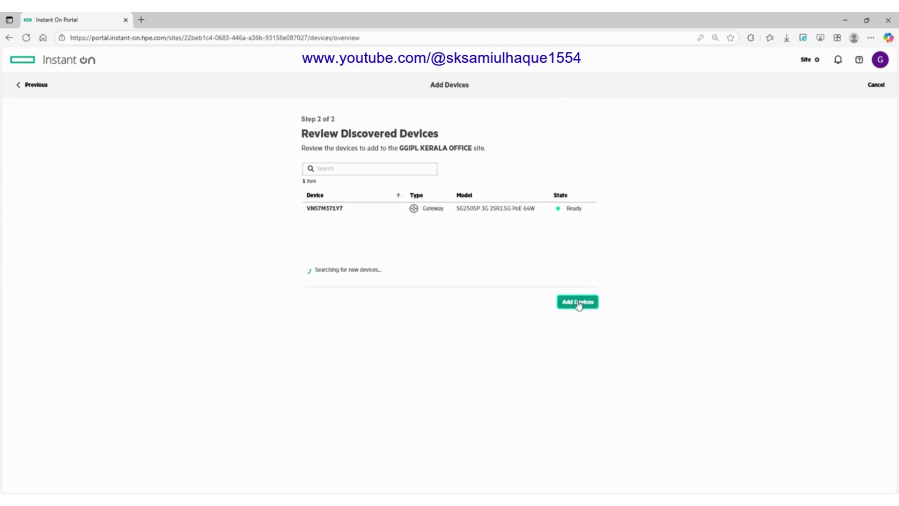
- Select the discovered SG2505P gateway, check its details and add it to the GGIPL KERALA OFFICE site
left_click(488, 210)
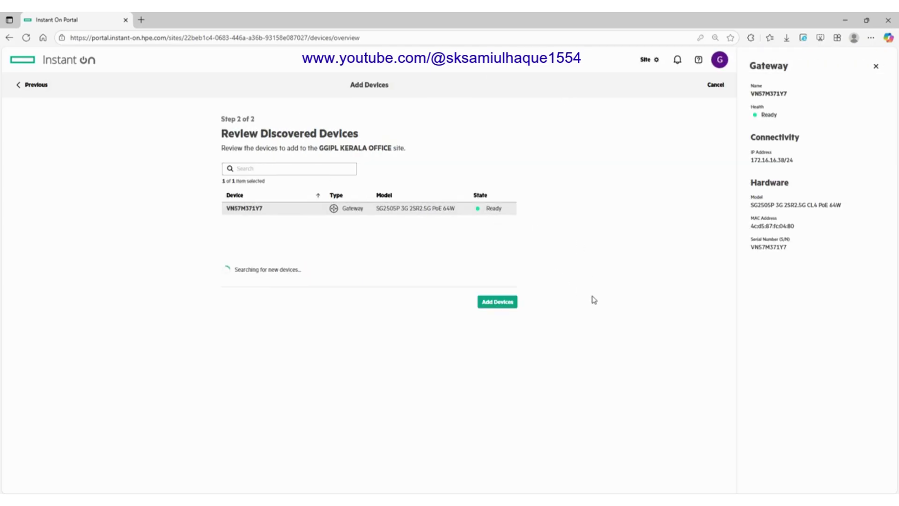
left_click(497, 302)
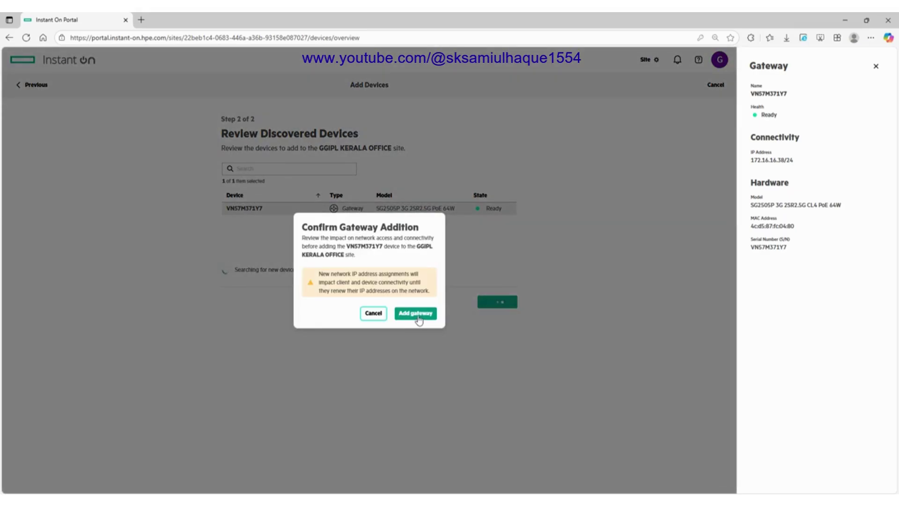
left_click(416, 314)
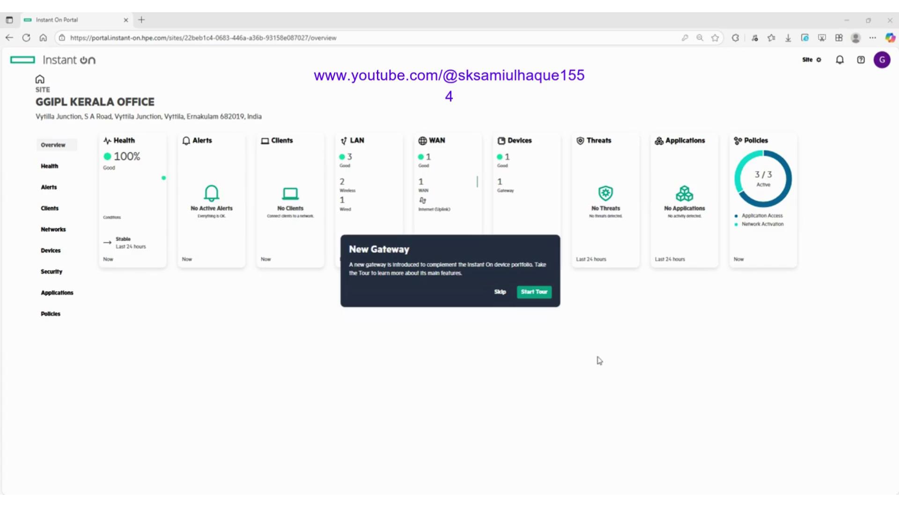
- Start the New Gateway tour and go through its WAN, Threats, Devices and network explanations
left_click(529, 295)
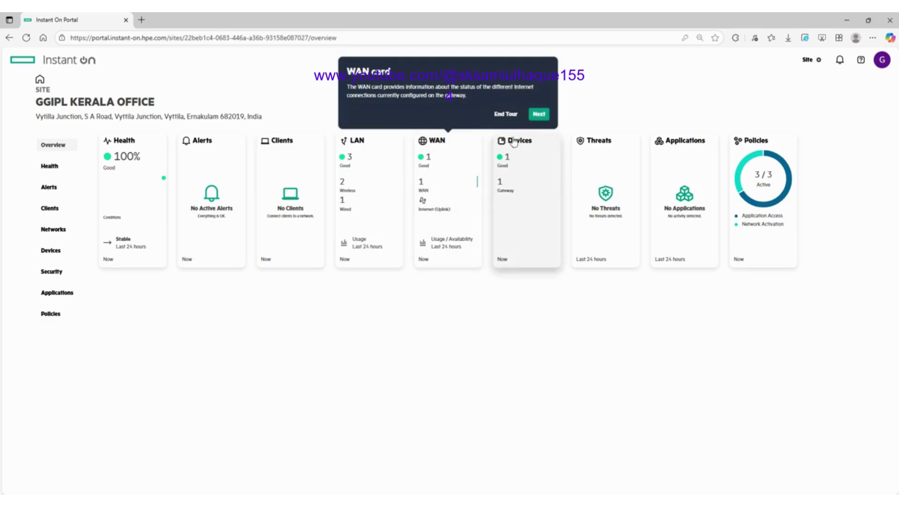
left_click(537, 115)
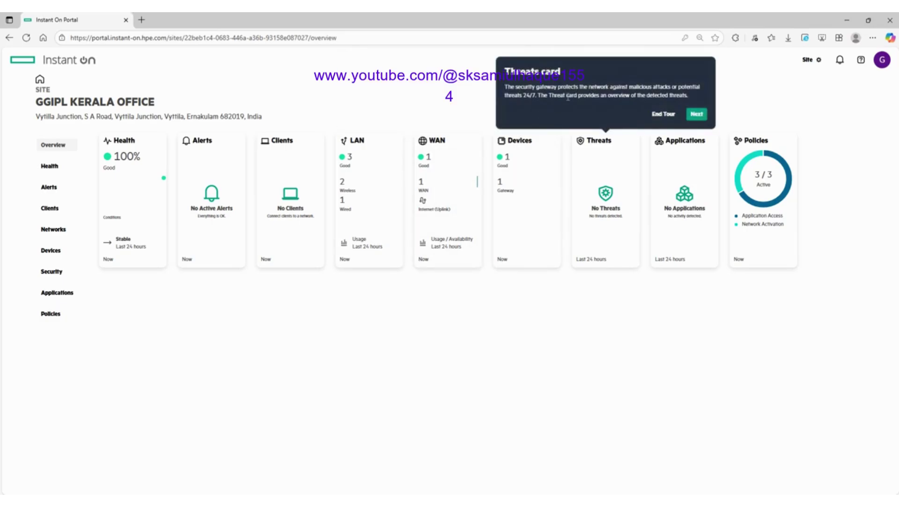
left_click(697, 115)
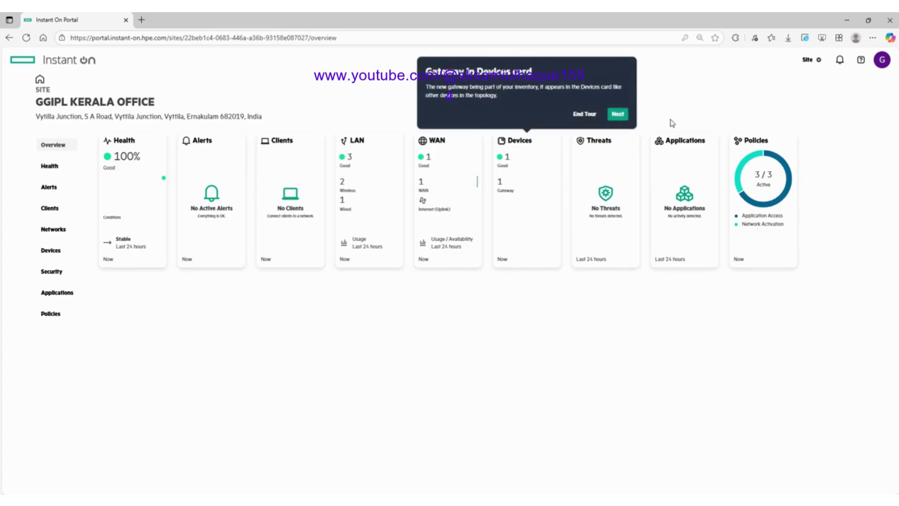
left_click(618, 114)
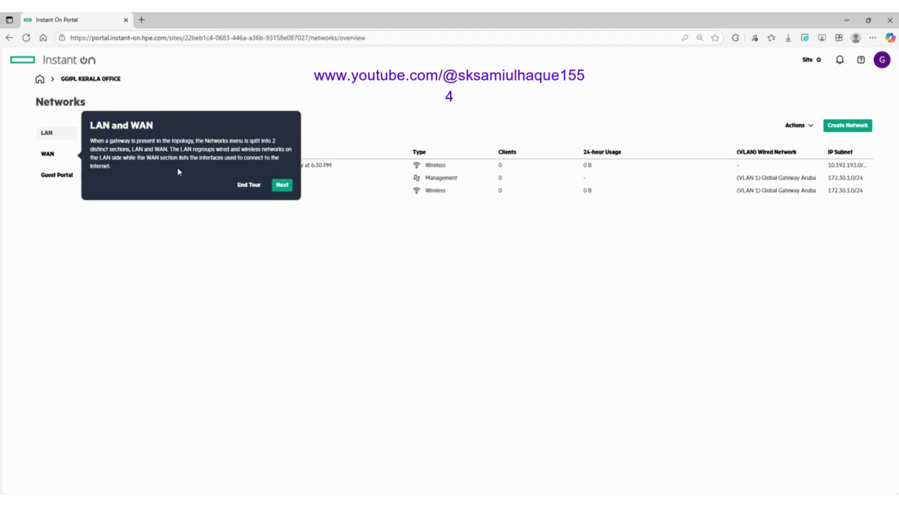
left_click(282, 185)
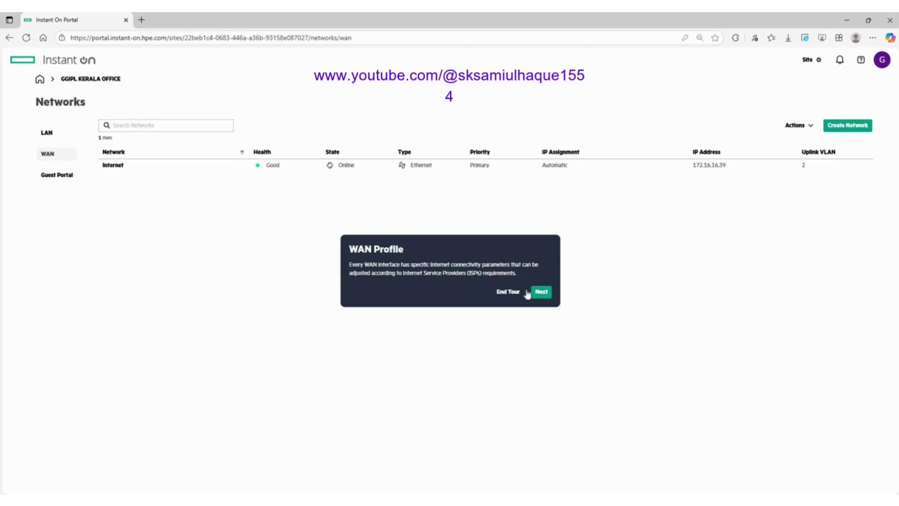
left_click(543, 294)
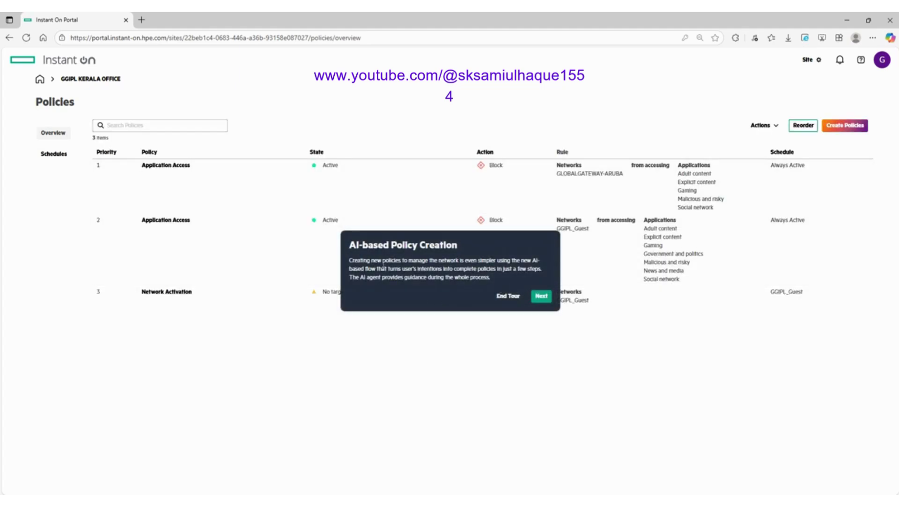
- Continue the gateway tour through policies, threat exceptions, threat management and domains, and finish it
left_click(542, 296)
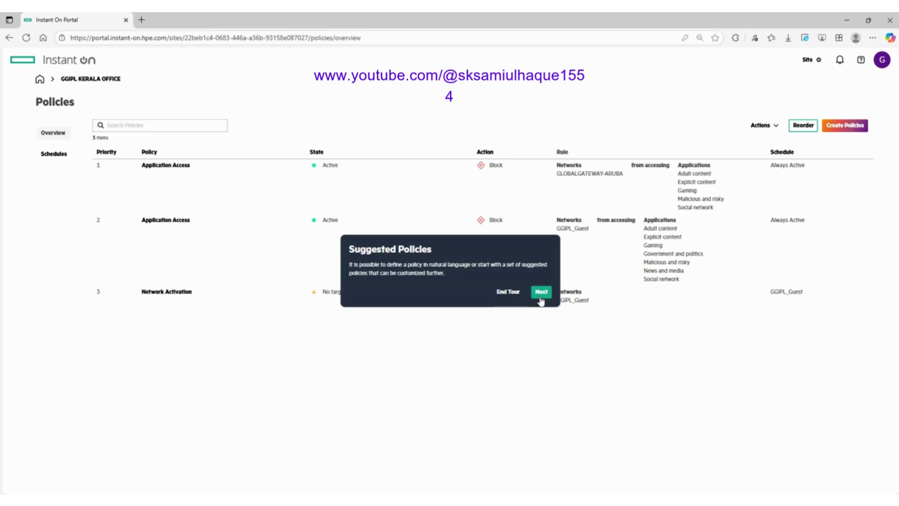
left_click(541, 296)
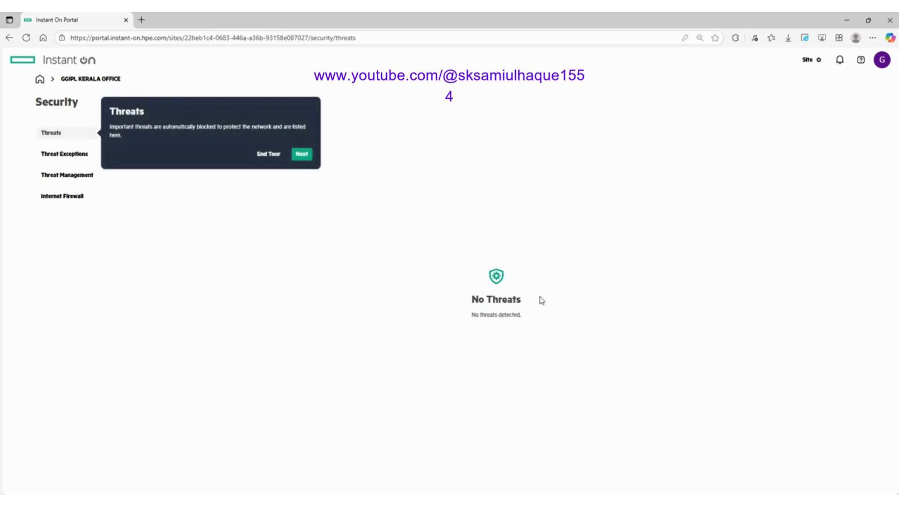
left_click(300, 154)
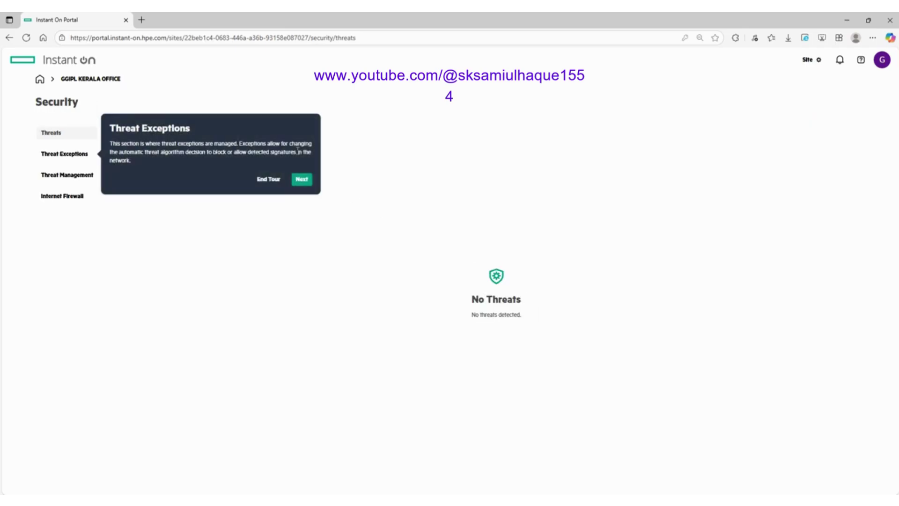
left_click(301, 183)
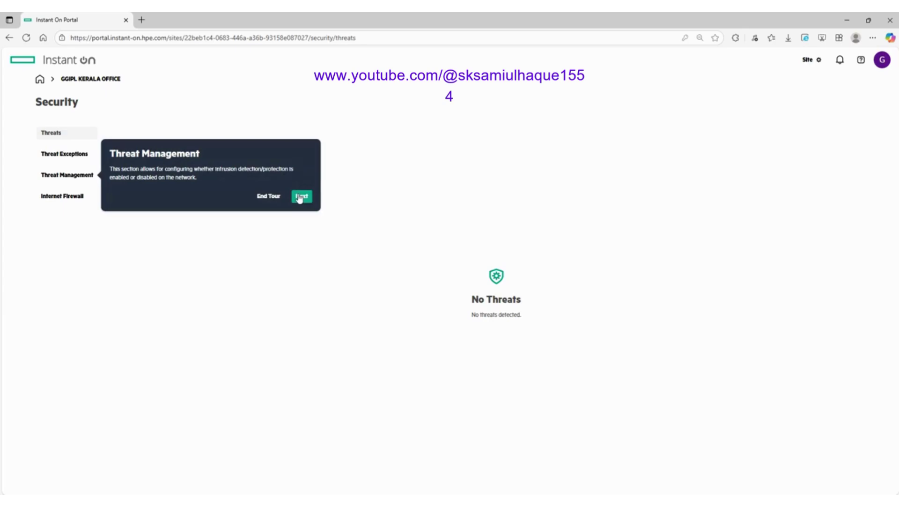
left_click(300, 197)
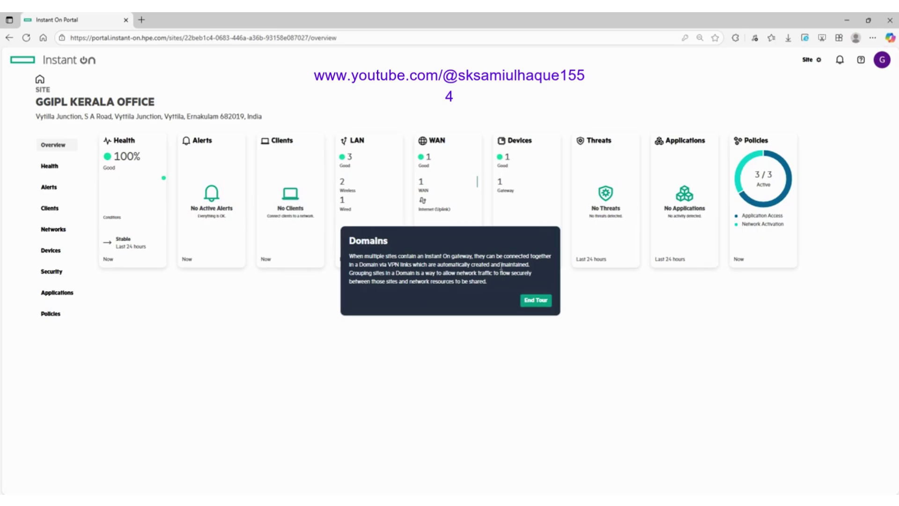
left_click(537, 300)
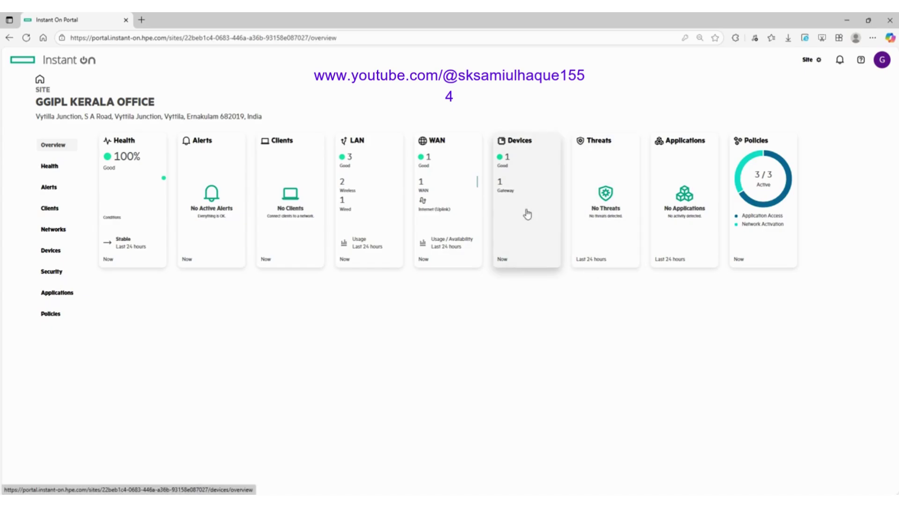
- Examine the Internet WAN connection's IP, DNS and uplink settings and compare the site's WAN and LAN networks
left_click(459, 228)
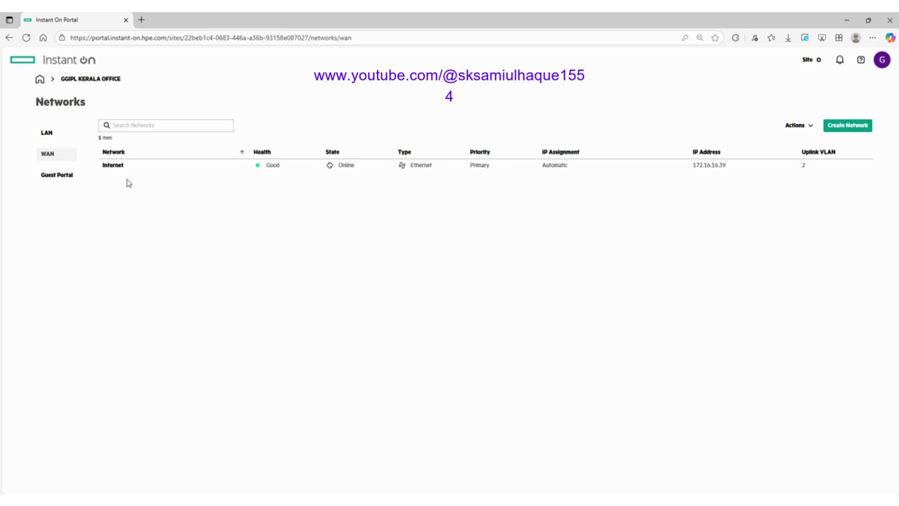
left_click(118, 164)
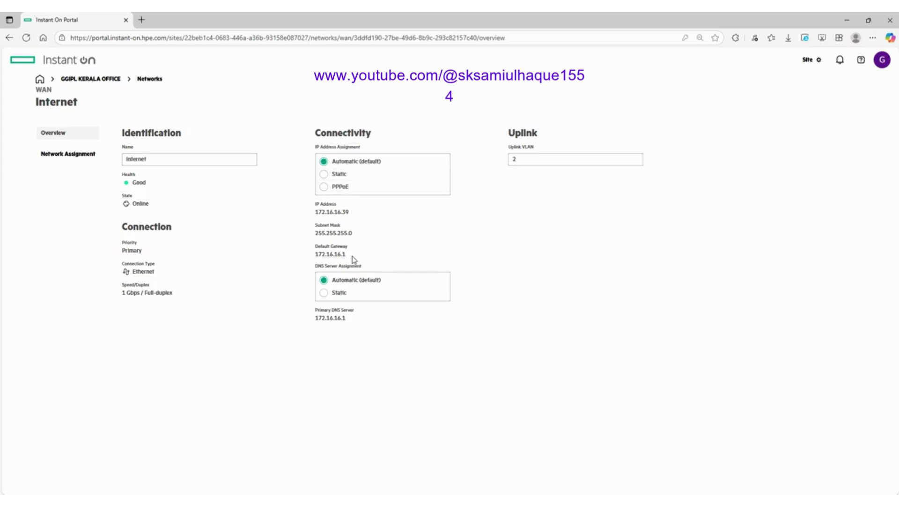
left_click(148, 81)
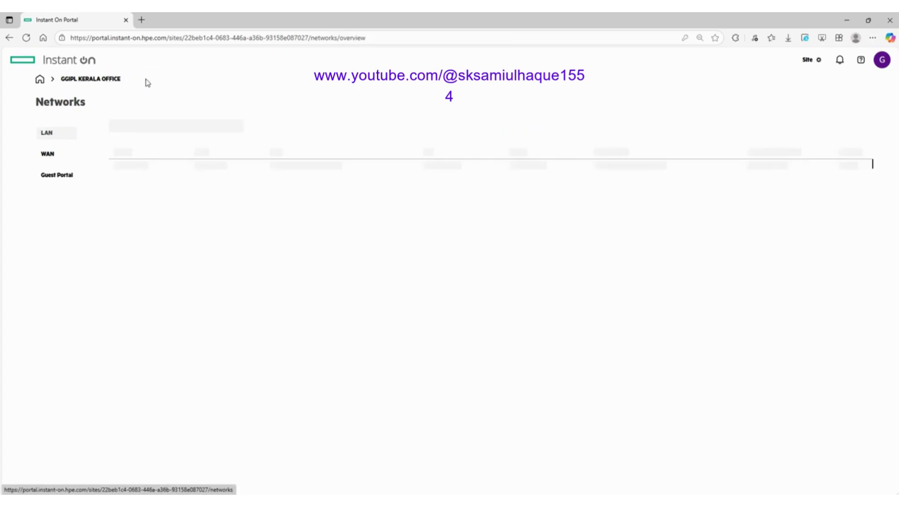
left_click(51, 156)
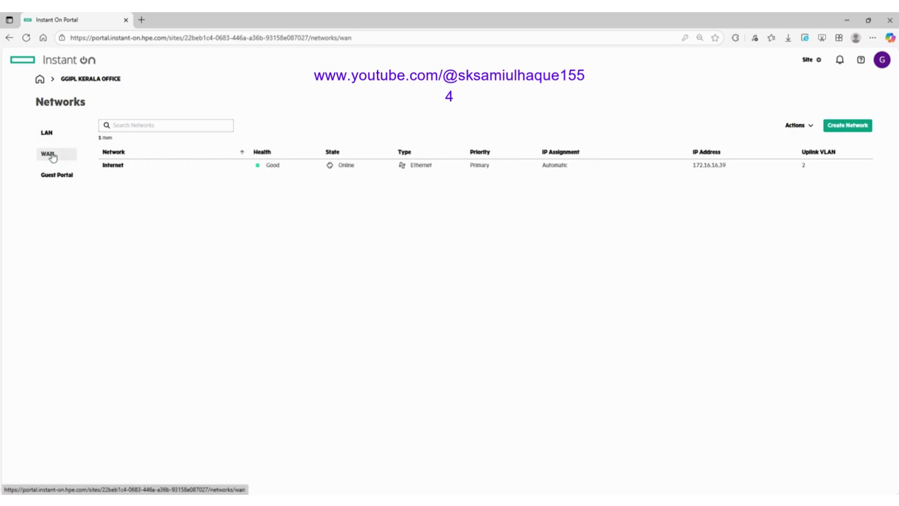
left_click(46, 136)
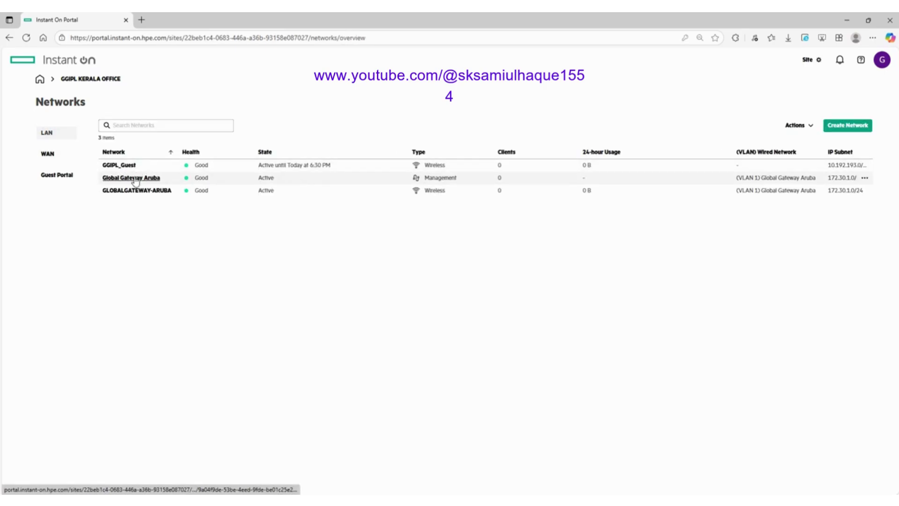
left_click(53, 158)
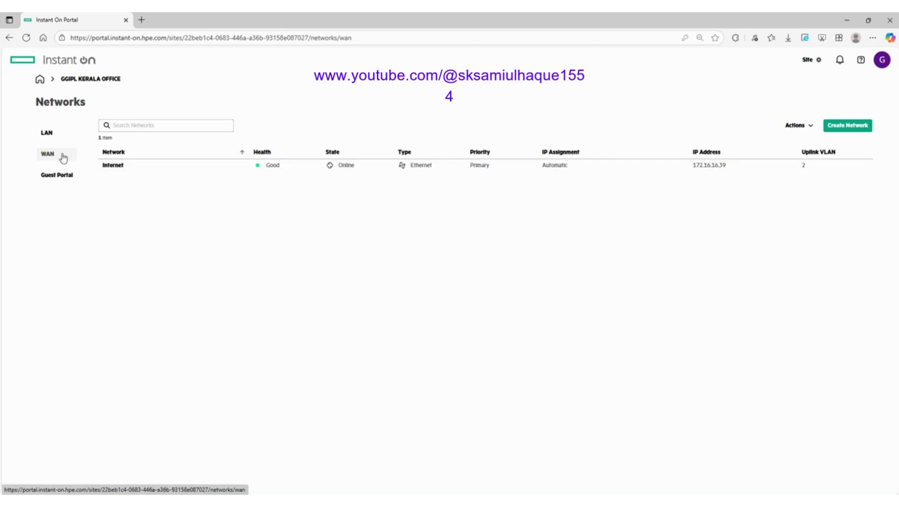
left_click(52, 136)
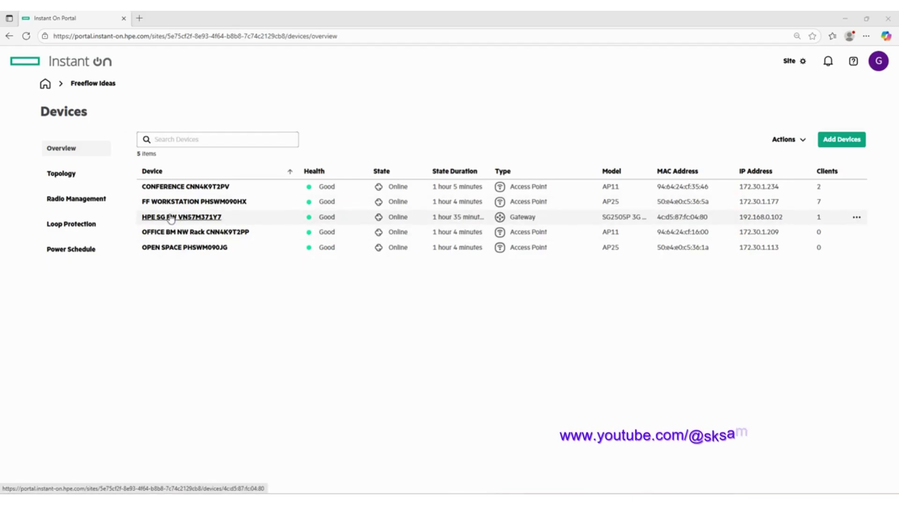
- Review the HPE SG FW gateway's device details and the Management Network overview on the Freeflow Ideas site
left_click(171, 217)
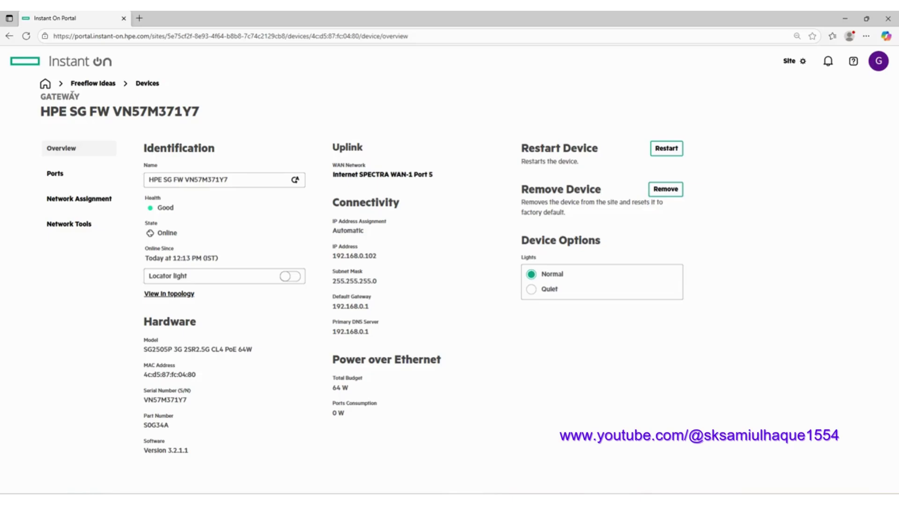
left_click(97, 84)
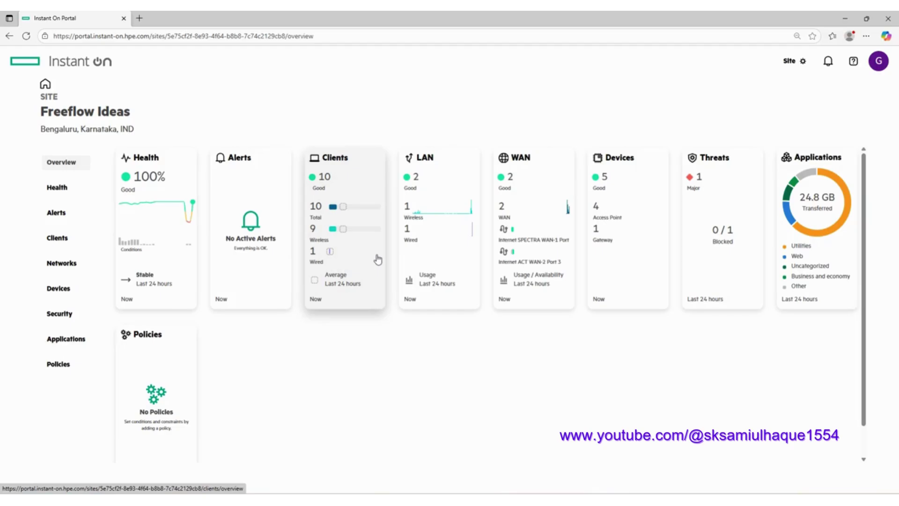
left_click(446, 218)
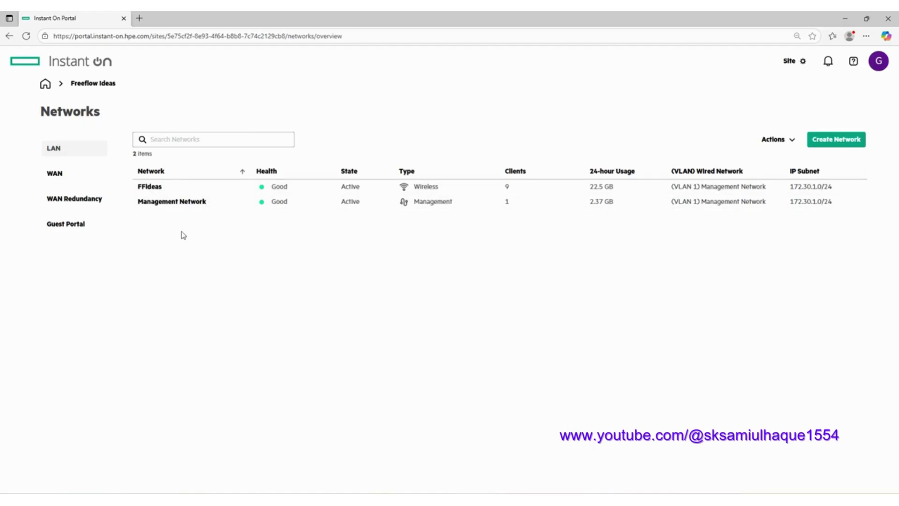
left_click(171, 202)
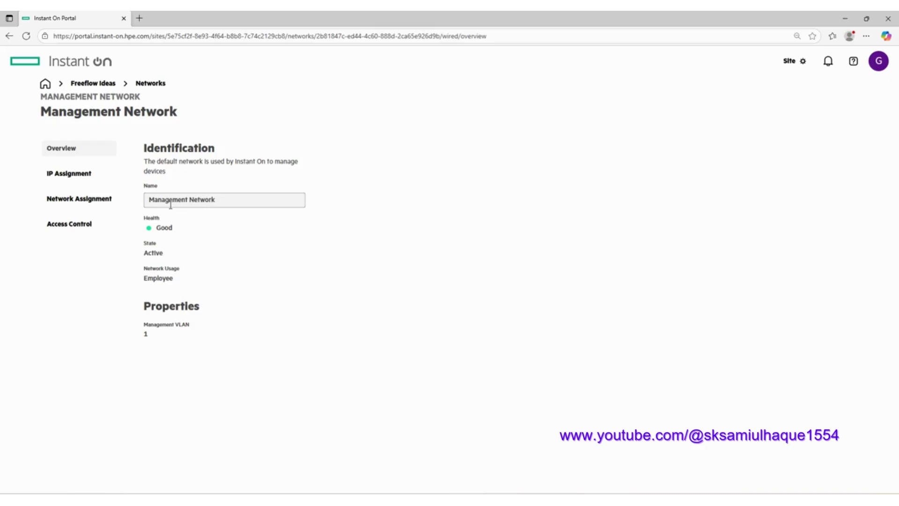
left_click(150, 83)
left_click(93, 83)
left_click(452, 207)
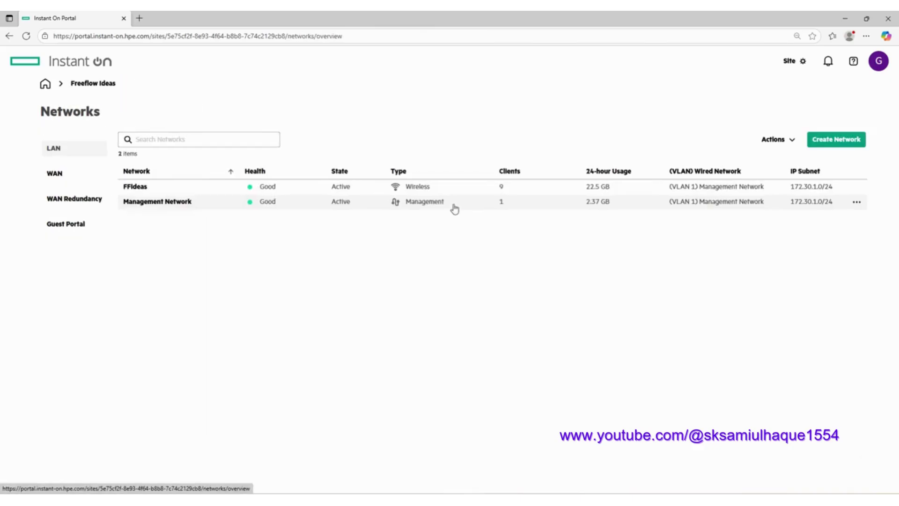
- Review the Freeflow Ideas site's WAN networks and open the WAN Redundancy settings
left_click(93, 83)
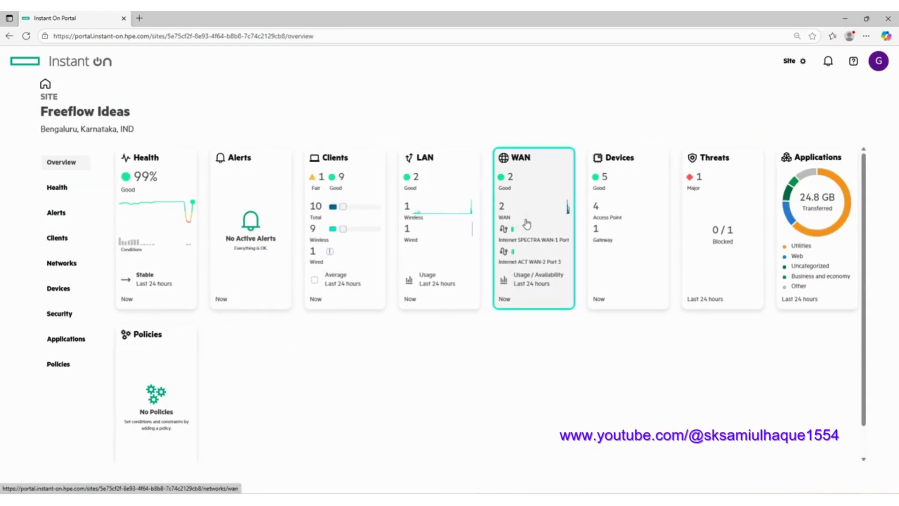
left_click(526, 223)
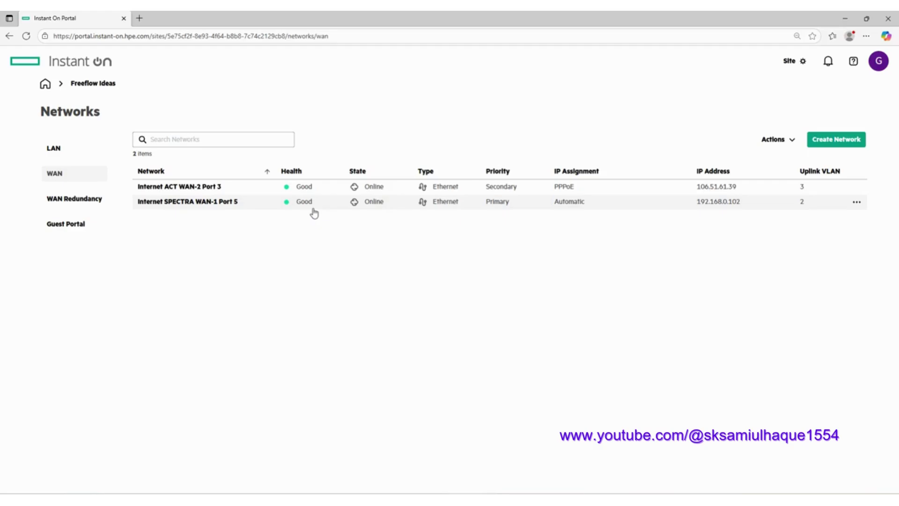
left_click(85, 207)
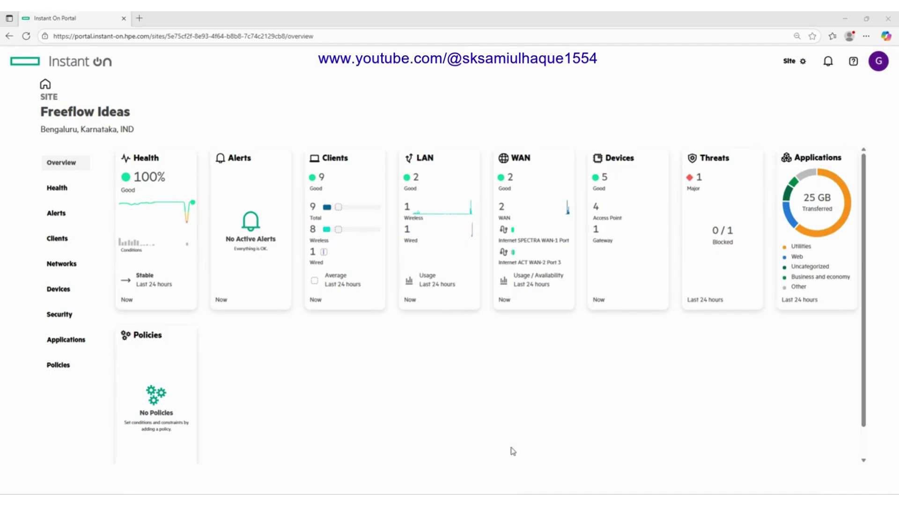
- Start a new policy for the site from the suggestion "Block networks from accessing inappropriate content" and review the suggested policy
scroll(431, 369, "down", 1)
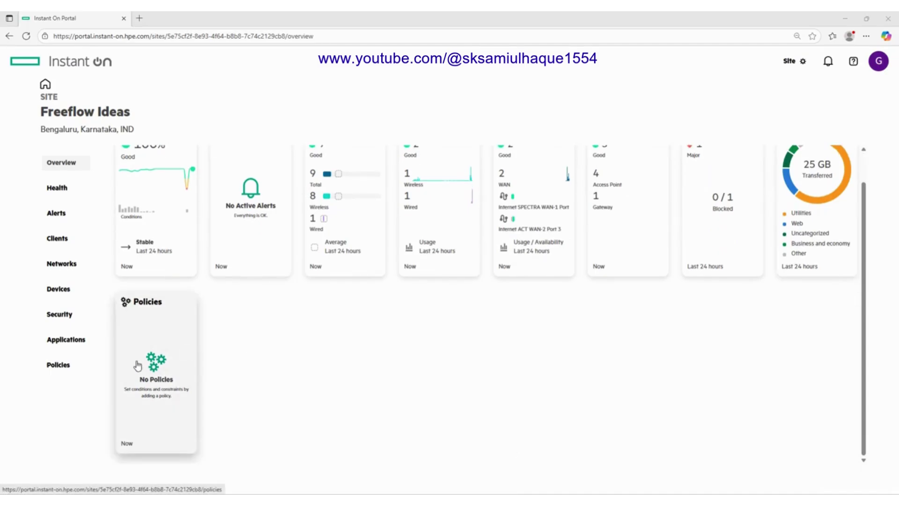
left_click(162, 375)
left_click(163, 374)
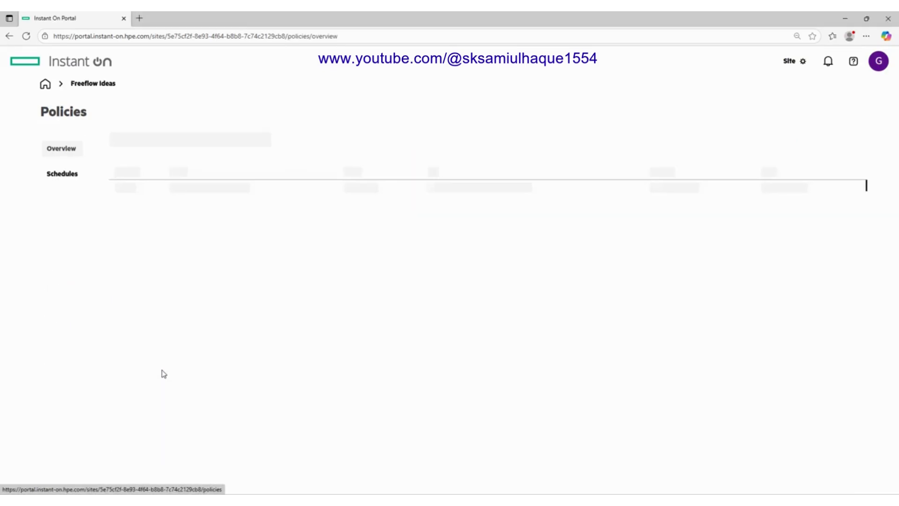
left_click(476, 336)
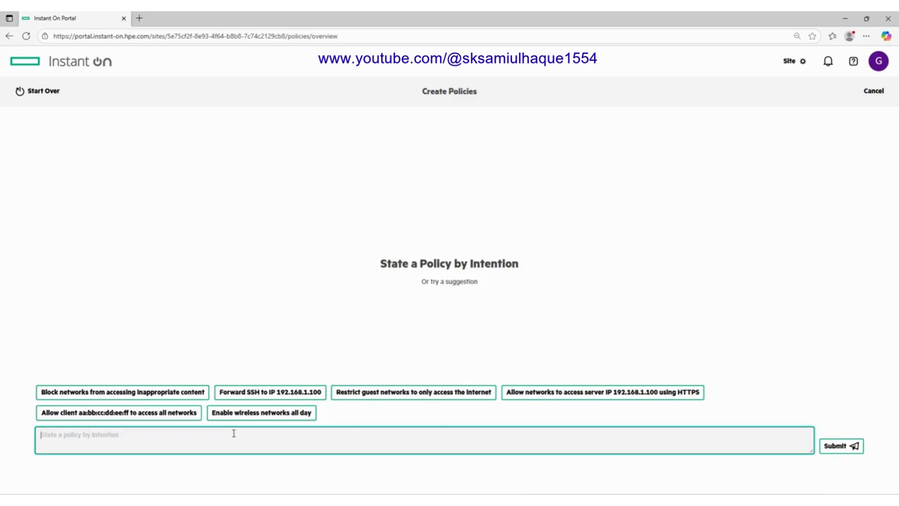
left_click(106, 393)
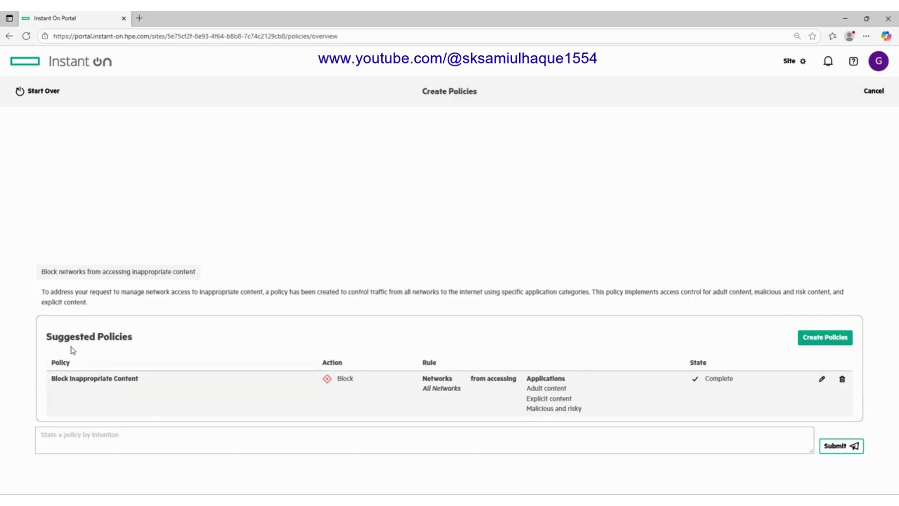
left_click_drag(134, 343, 45, 338)
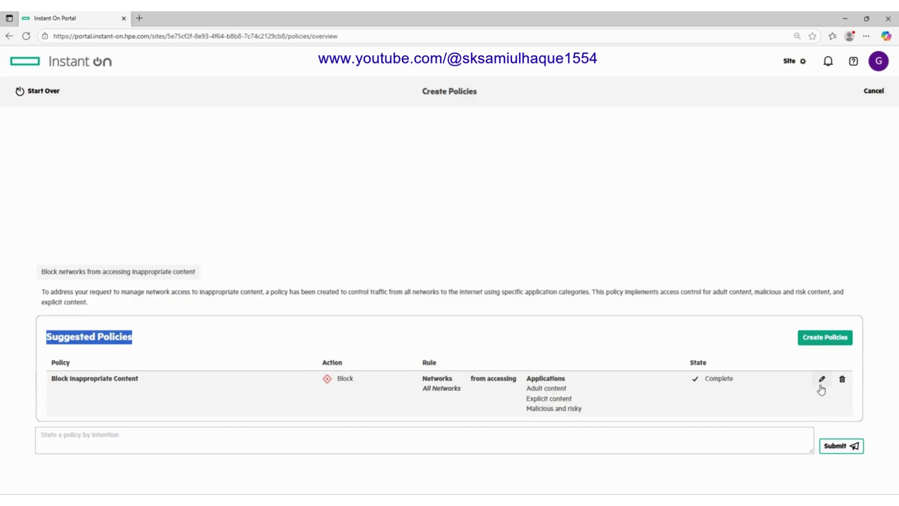
- Try limiting the Block Inappropriate Content policy to the FFIdeas network, restore All Networks, and apply the adjustment after reviewing the categories
left_click(822, 380)
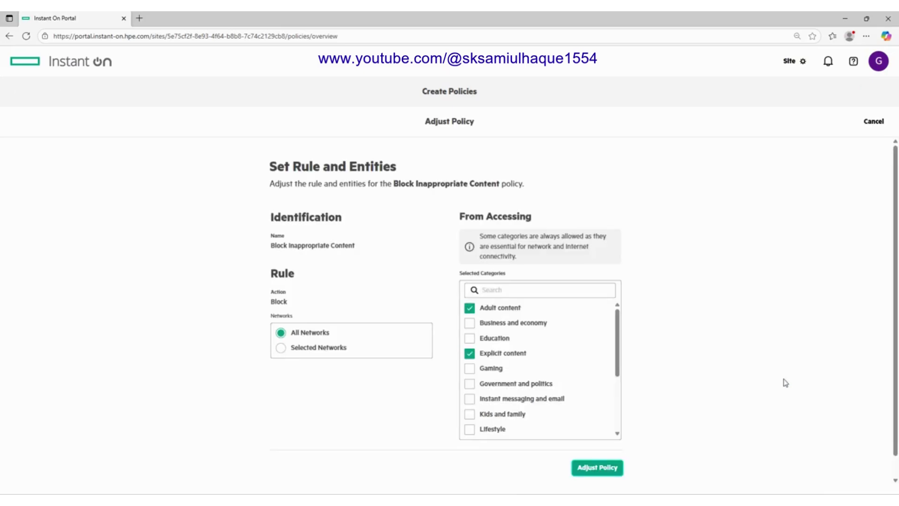
left_click(282, 348)
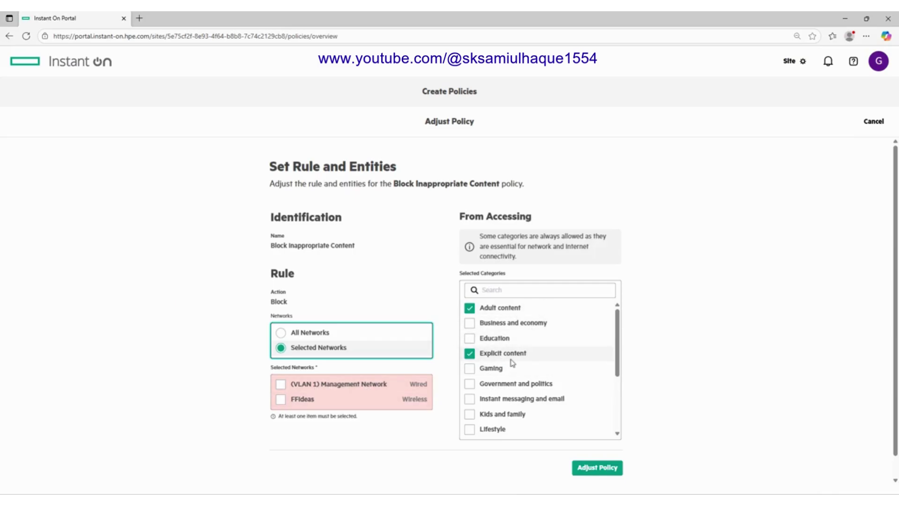
left_click(281, 401)
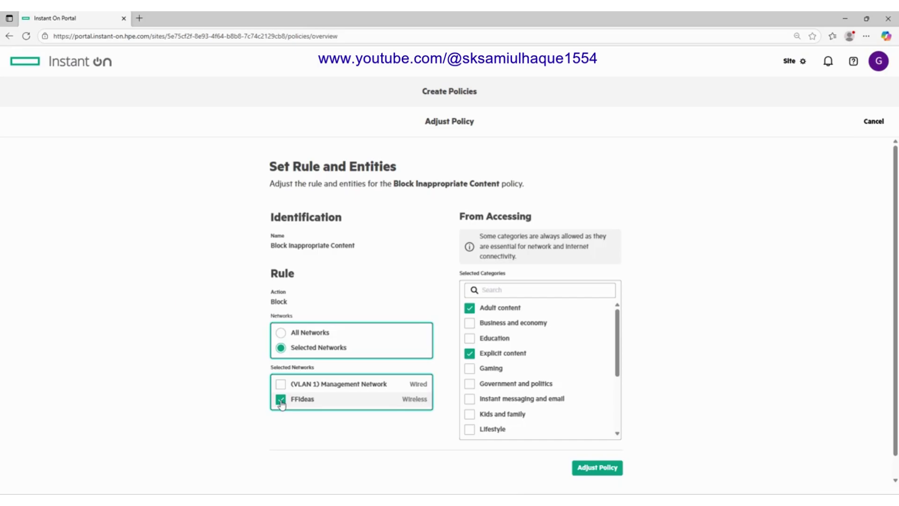
left_click(281, 400)
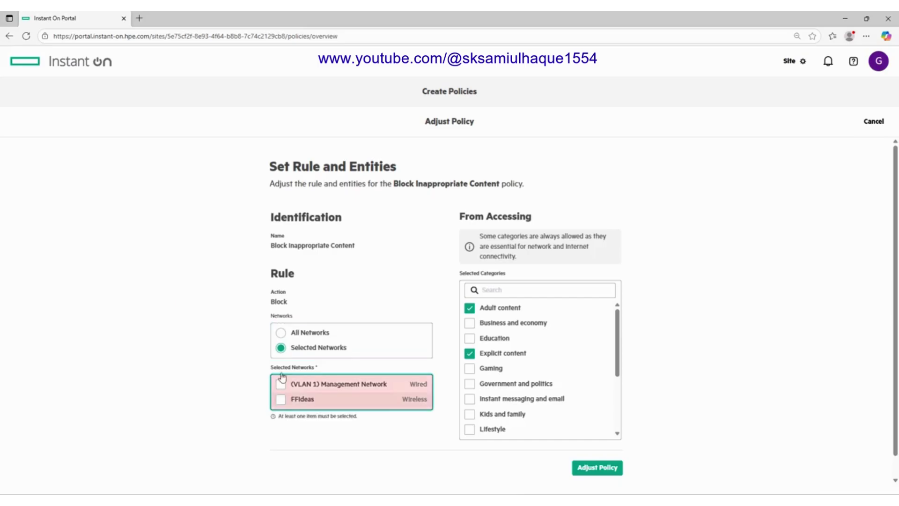
left_click(281, 333)
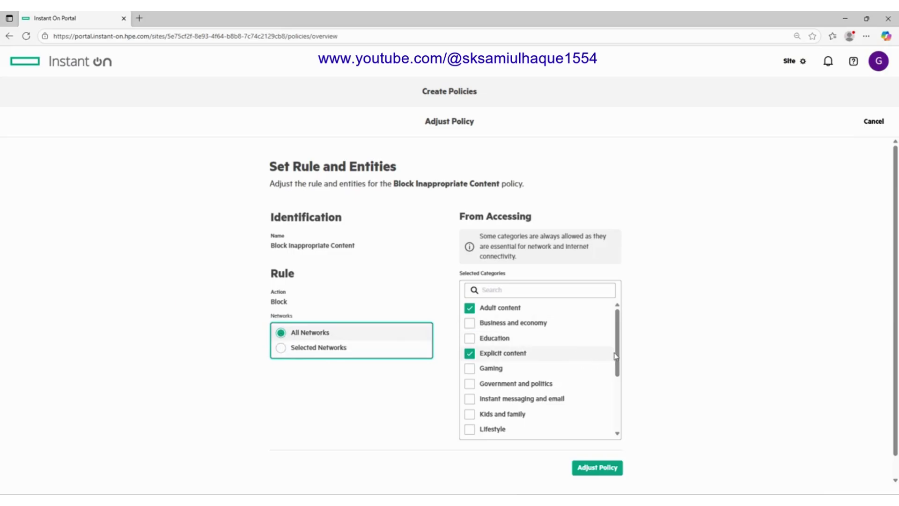
left_click_drag(619, 353, 628, 420)
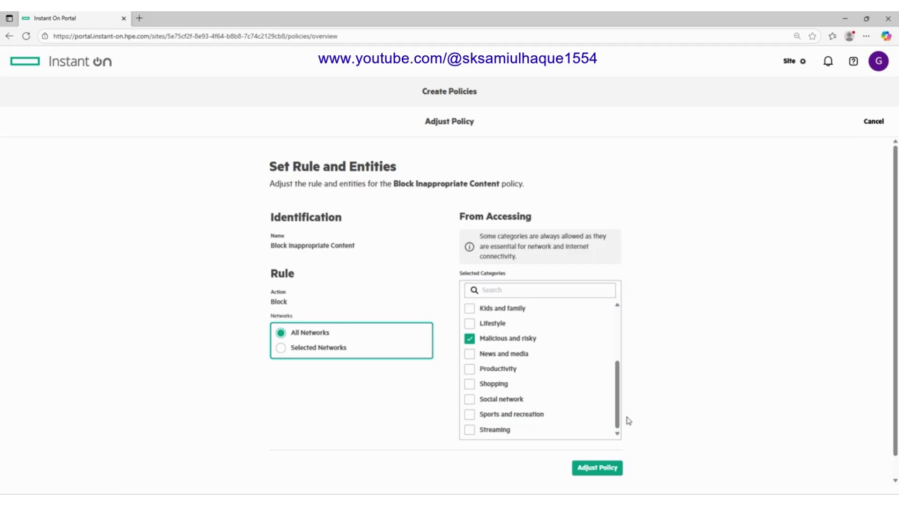
left_click(605, 469)
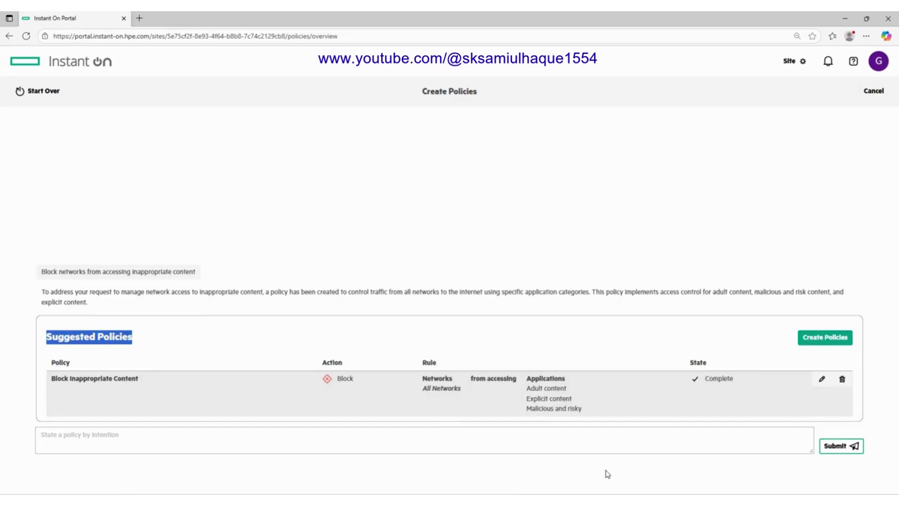
- Reopen the Block Inappropriate Content policy for adjustment, search its categories for "facebook", and clear the search
left_click(822, 379)
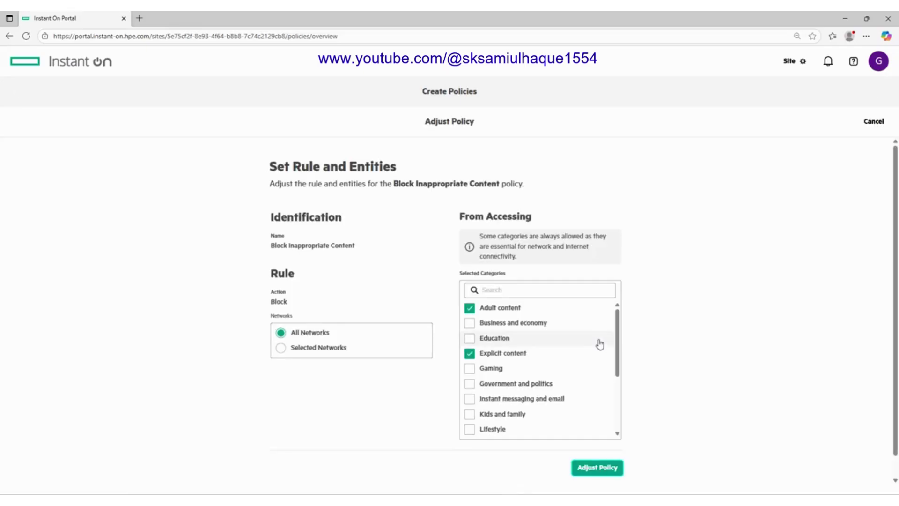
left_click(526, 292)
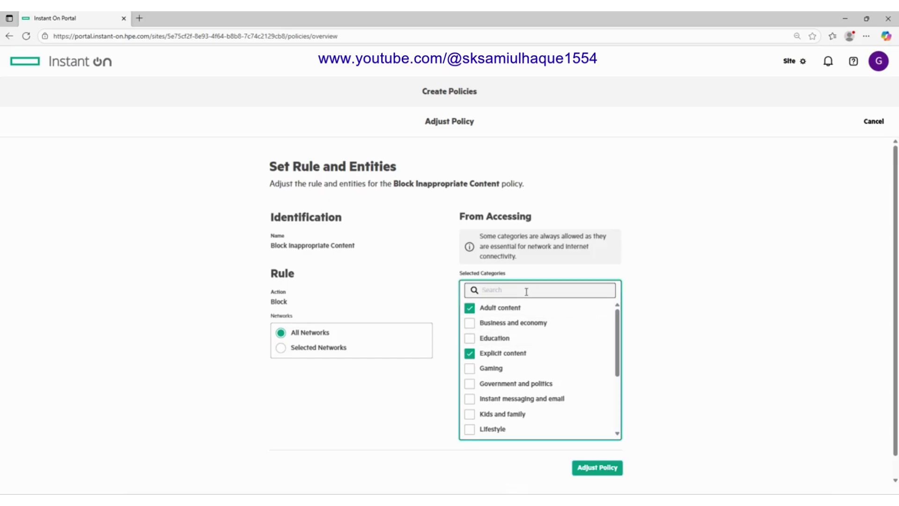
type("face")
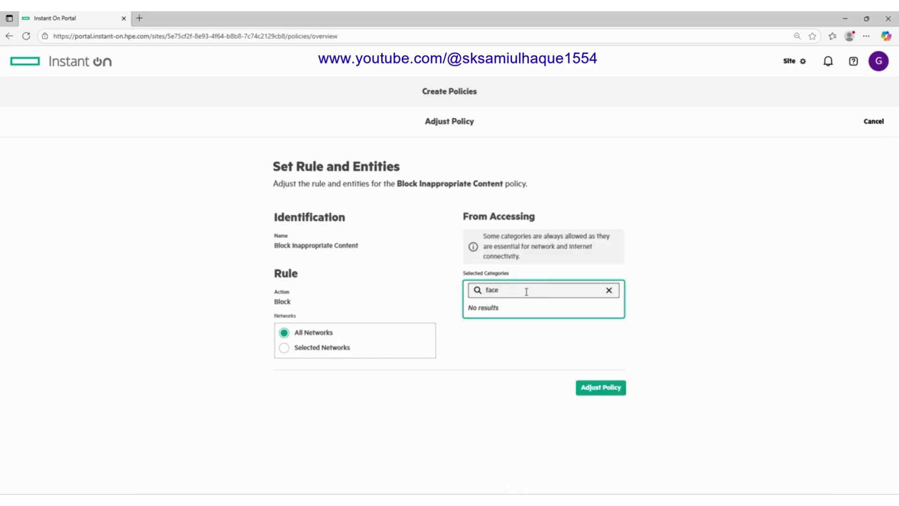
type("book")
key("BackSpace")
key("BackSpace")
key("BackSpace")
key("BackSpace")
key("BackSpace")
key("BackSpace")
key("BackSpace")
key("BackSpace")
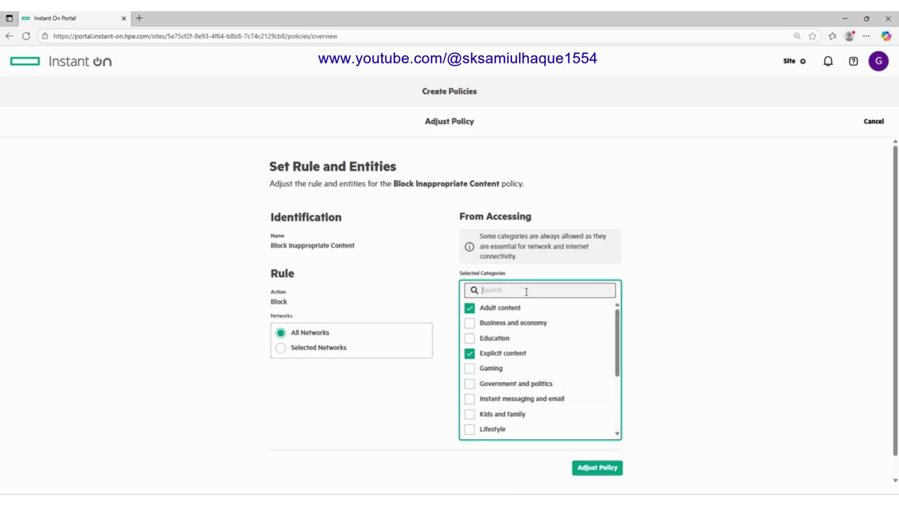
- Try adding the Social network category to the blocked categories and deselect it again
left_click(616, 400)
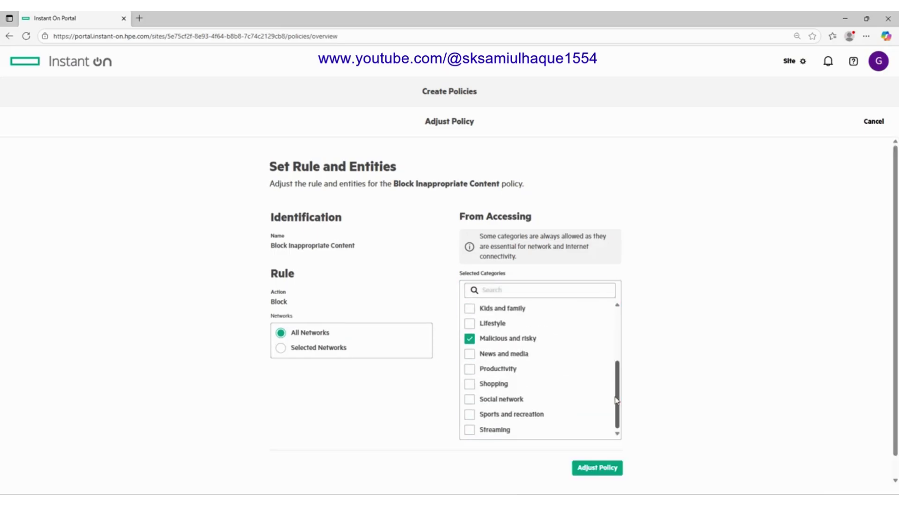
mouse_move(616, 399)
left_mouse_down()
mouse_move(616, 336)
mouse_move(616, 388)
left_mouse_up()
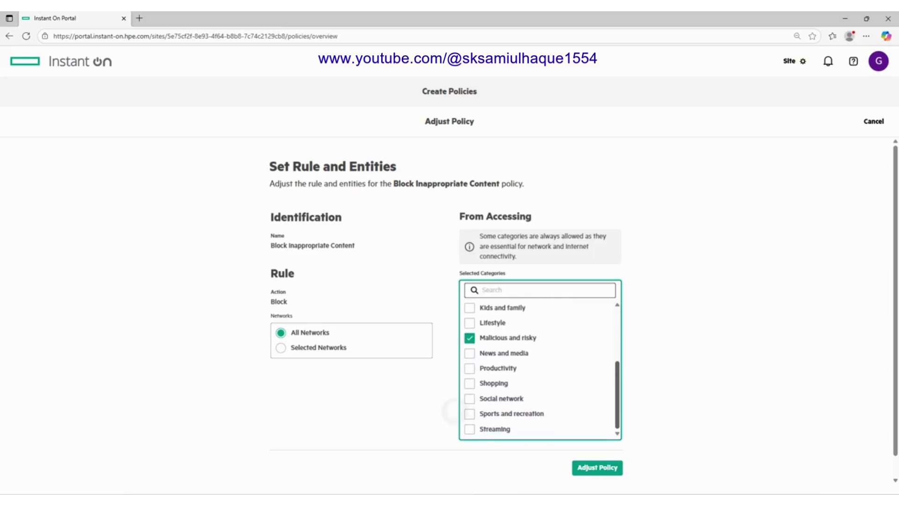
left_click(469, 400)
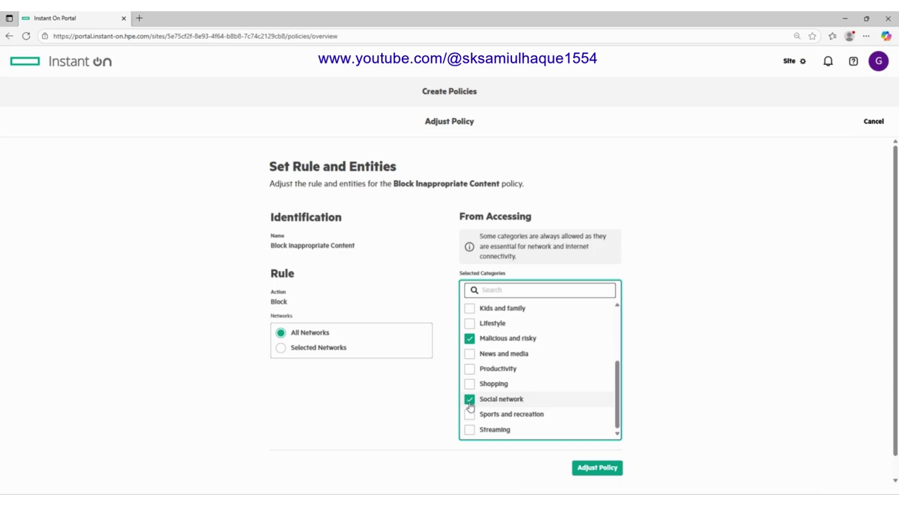
left_click(470, 403)
left_click_drag(623, 398, 620, 371)
scroll(619, 363, "up", 3)
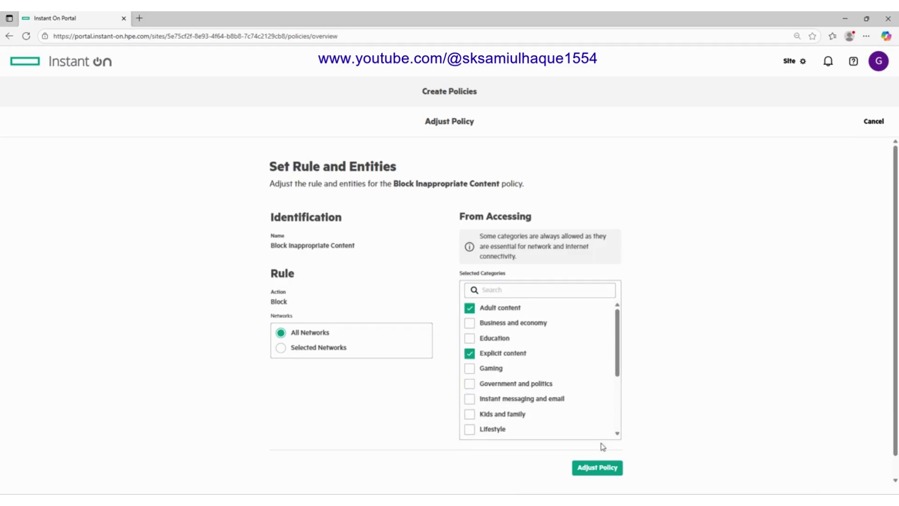
- Apply the policy adjustment and create the suggested Block Inappropriate Content policy for all networks
left_click(604, 468)
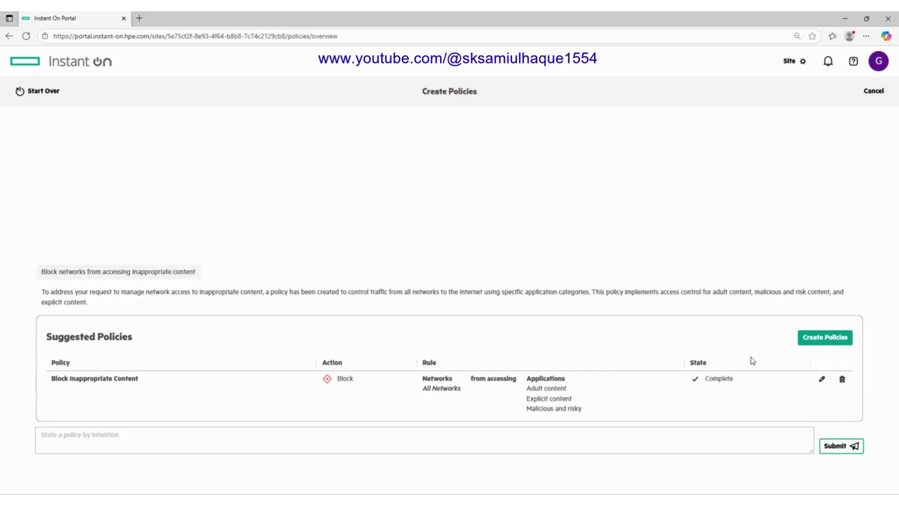
left_click(822, 346)
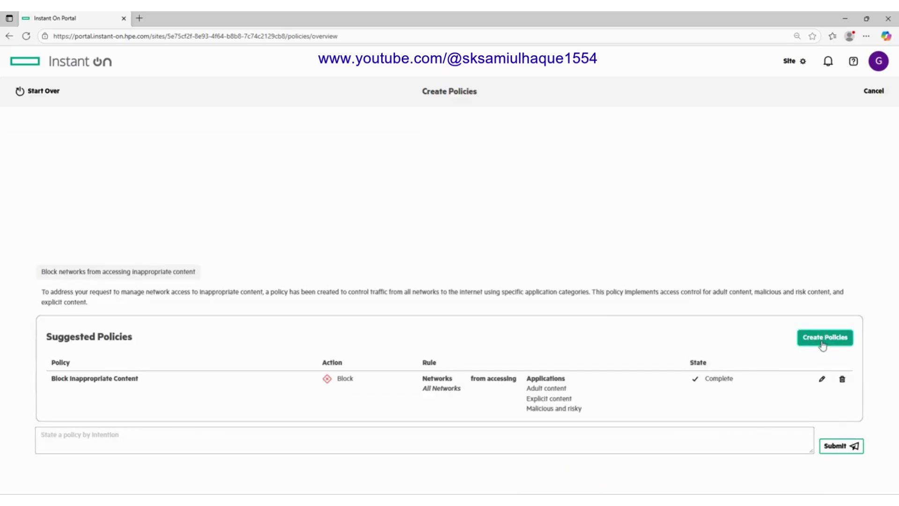